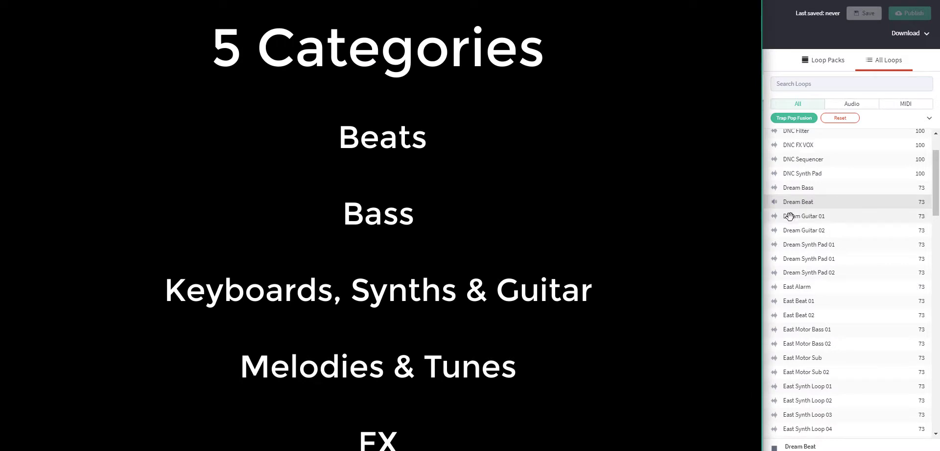
- Preview the Dream Guitar 01, Dream Synth Pad 01 and Dream Synth Pad 02 loops from the Trap Pop Fusion pack
{"action": "left_click", "coordinate": [791, 218]}
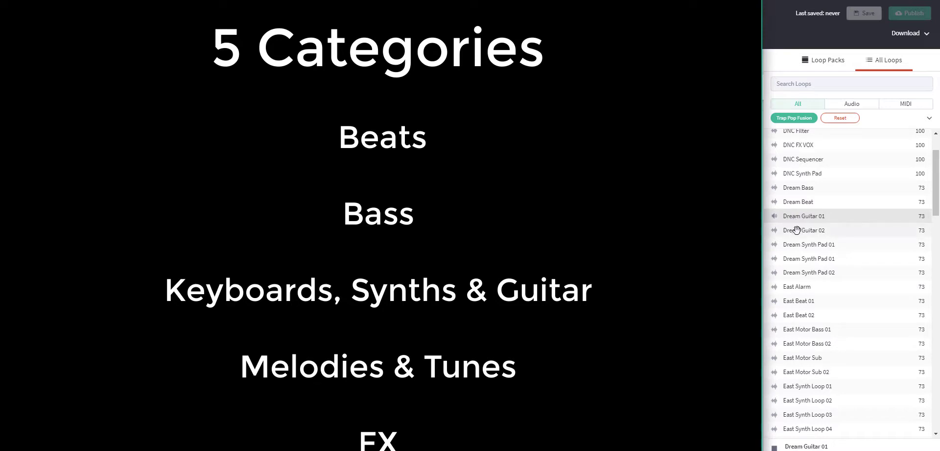
{"action": "left_click", "coordinate": [795, 245]}
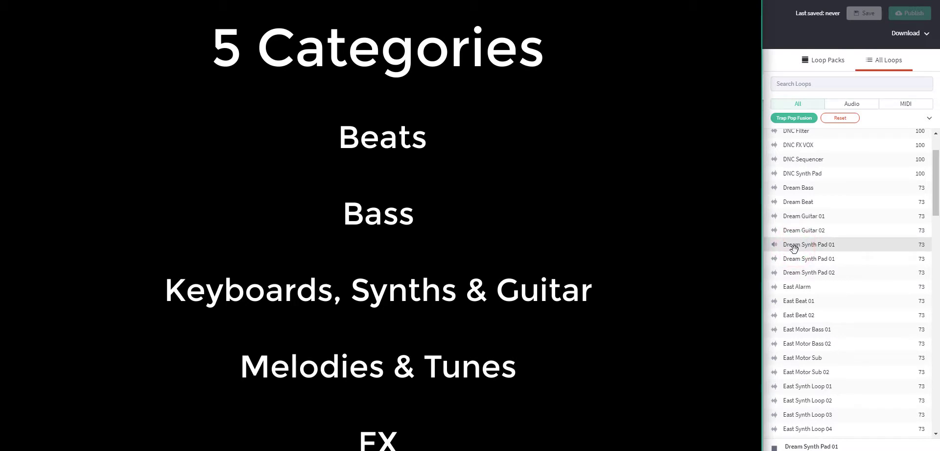
{"action": "left_click", "coordinate": [793, 258]}
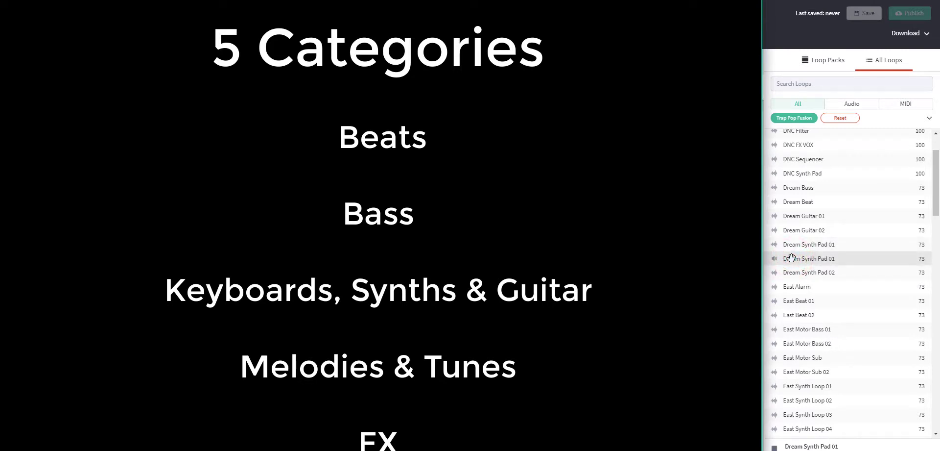
{"action": "left_click", "coordinate": [793, 272]}
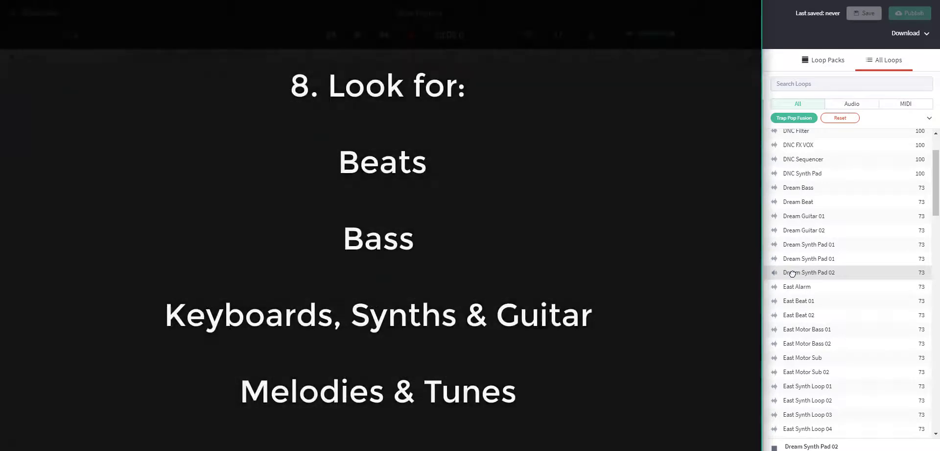
{"action": "left_click", "coordinate": [792, 273]}
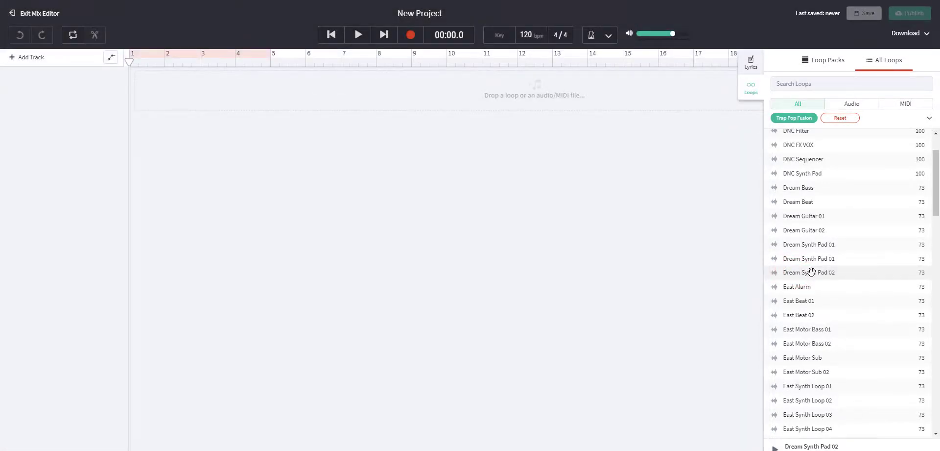
- Add the Dream Synth Pad 02 loop as a new track and align its region with the start of bar 1
{"action": "left_click_drag", "start_coordinate": [812, 272], "coordinate": [508, 116]}
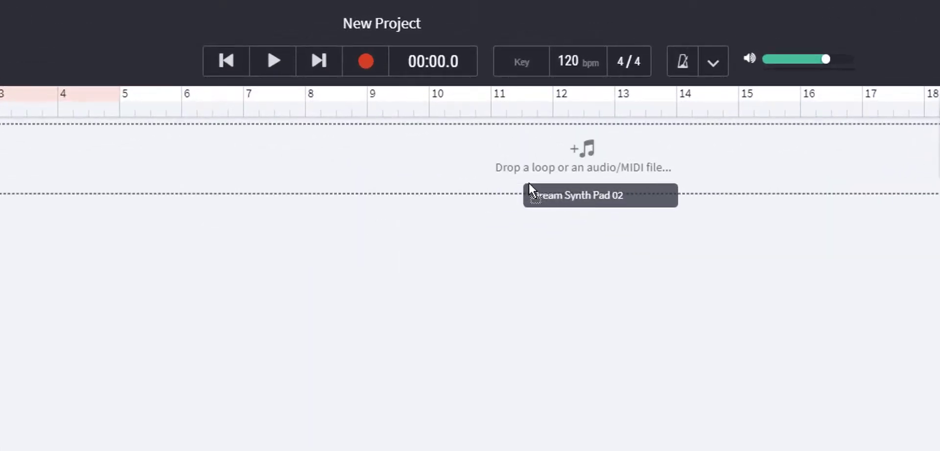
{"action": "left_click_drag", "start_coordinate": [529, 183], "coordinate": [141, 179]}
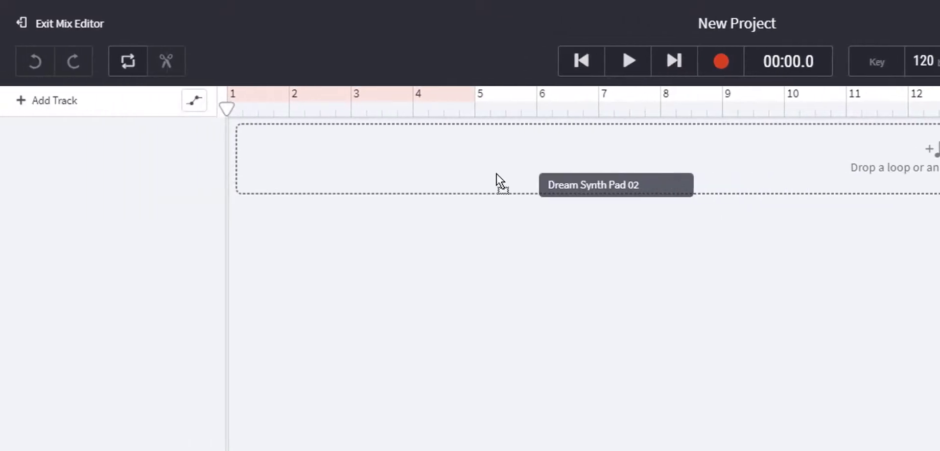
{"action": "left_click_drag", "start_coordinate": [497, 181], "coordinate": [249, 149]}
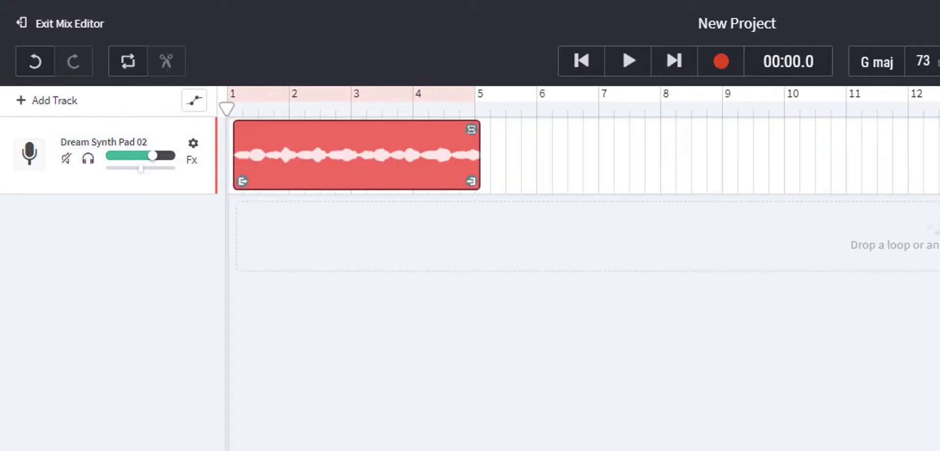
{"action": "left_click_drag", "start_coordinate": [258, 140], "coordinate": [215, 153]}
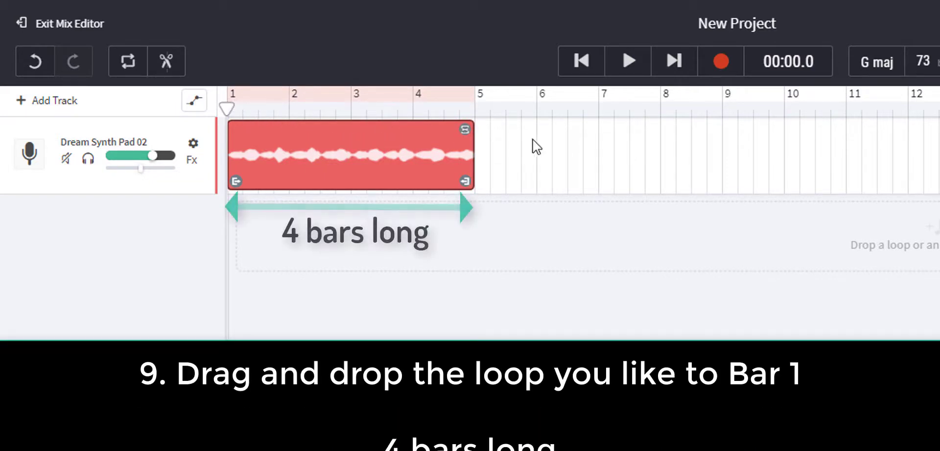
- Play the synth pad region once through, and extend it as a repeating loop up to bar 17
{"action": "left_click", "coordinate": [630, 62]}
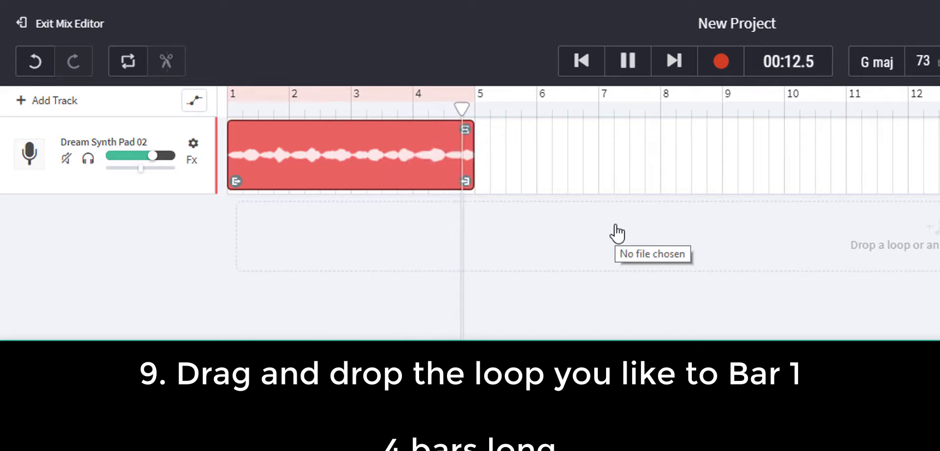
{"action": "left_click", "coordinate": [627, 61]}
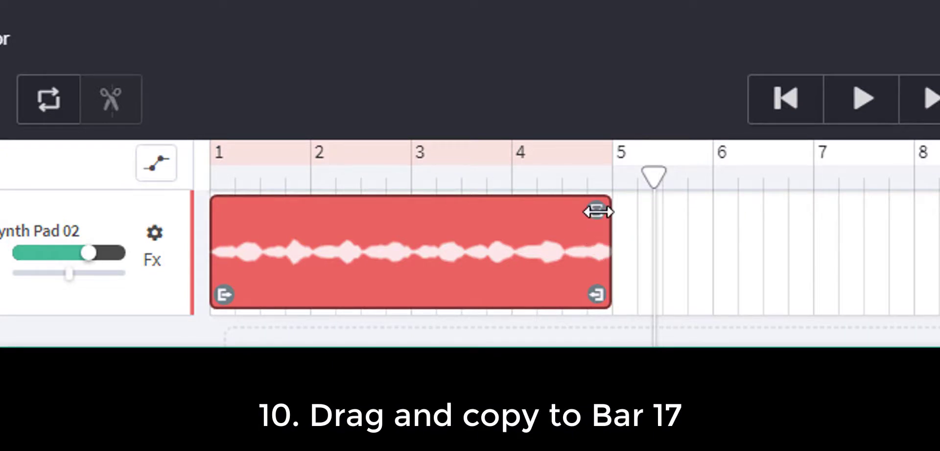
{"action": "left_click_drag", "start_coordinate": [598, 211], "coordinate": [824, 198]}
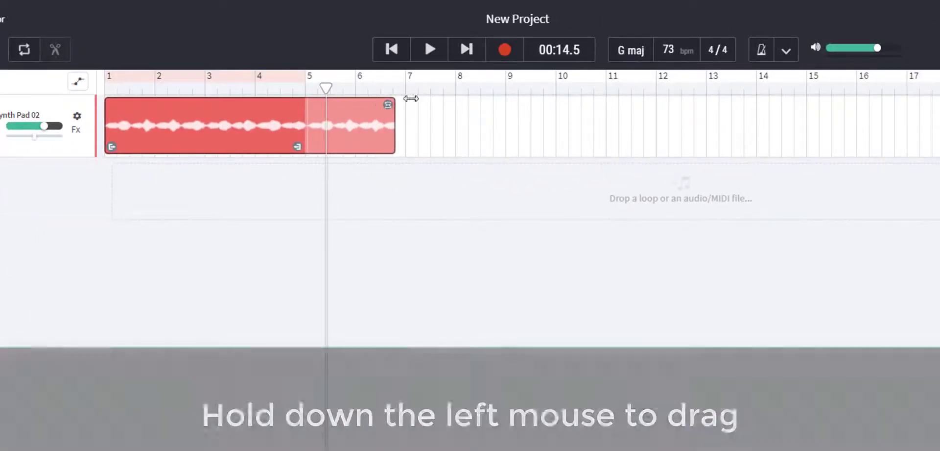
{"action": "left_click_drag", "start_coordinate": [412, 98], "coordinate": [907, 104]}
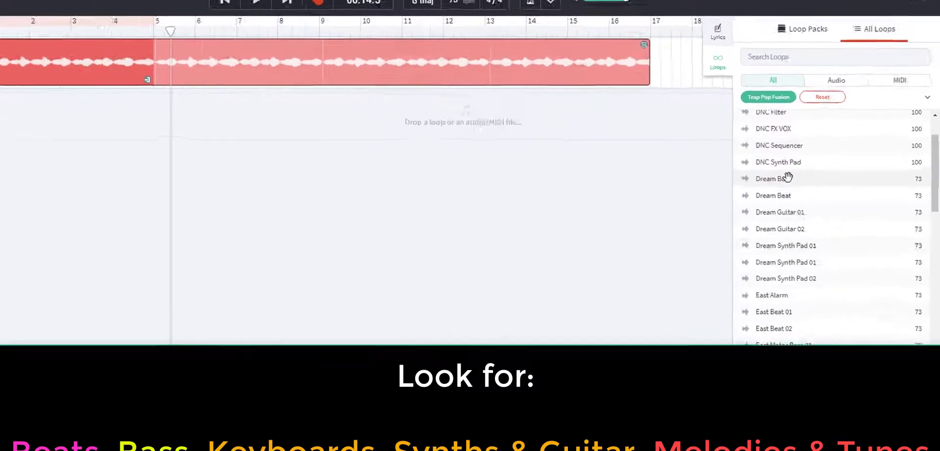
- Preview the Dream Bass, Dream Beat and Dream Guitar 01 loops to find one that suits the synth pad
{"action": "left_click", "coordinate": [704, 155]}
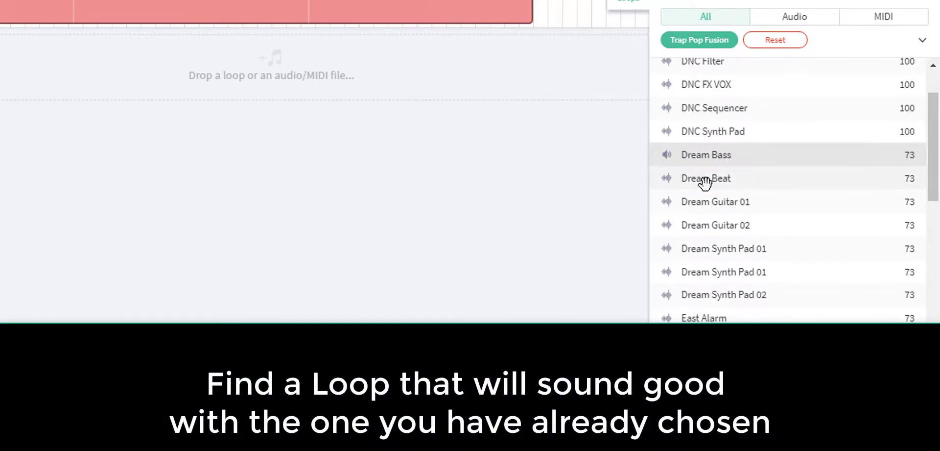
{"action": "left_click", "coordinate": [703, 183]}
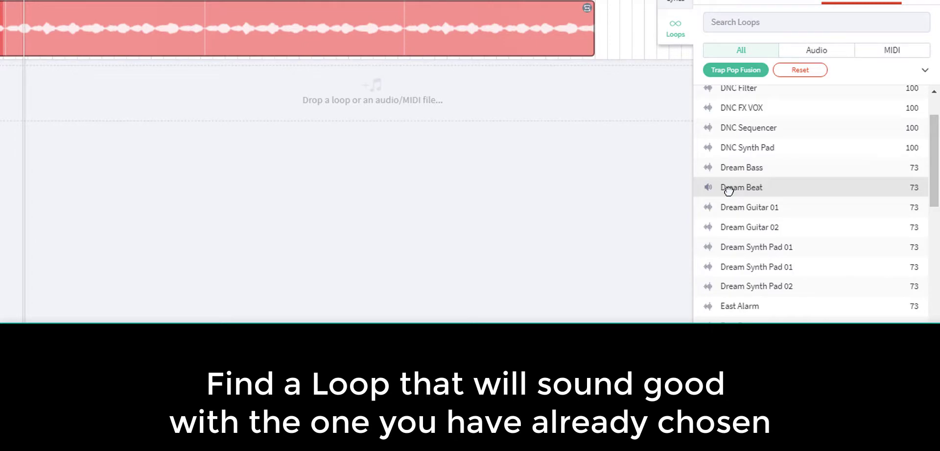
{"action": "left_click", "coordinate": [729, 190]}
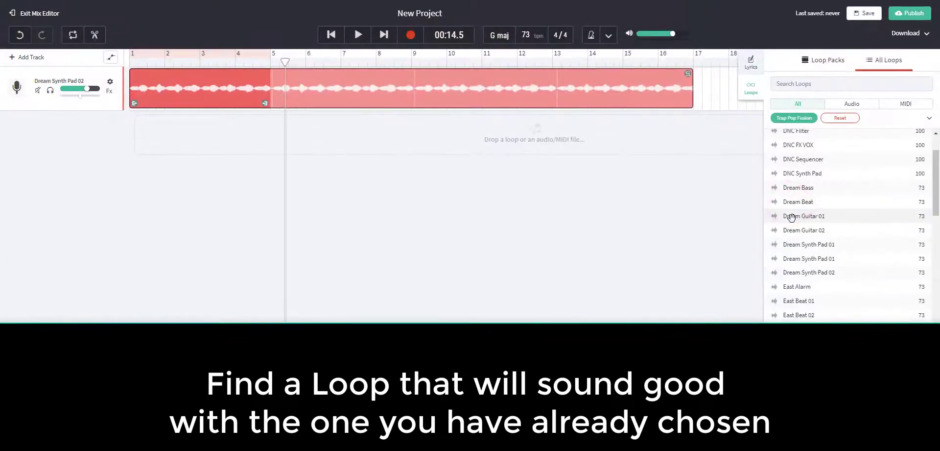
{"action": "left_click", "coordinate": [792, 217]}
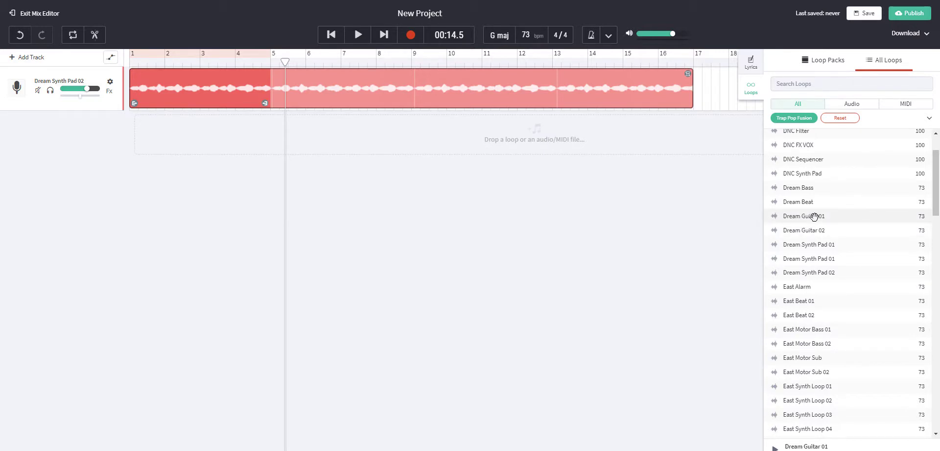
- Add the Dream Guitar 01 loop as a second track starting at bar 5 and repeat it up to bar 17
{"action": "left_click_drag", "start_coordinate": [814, 216], "coordinate": [340, 132]}
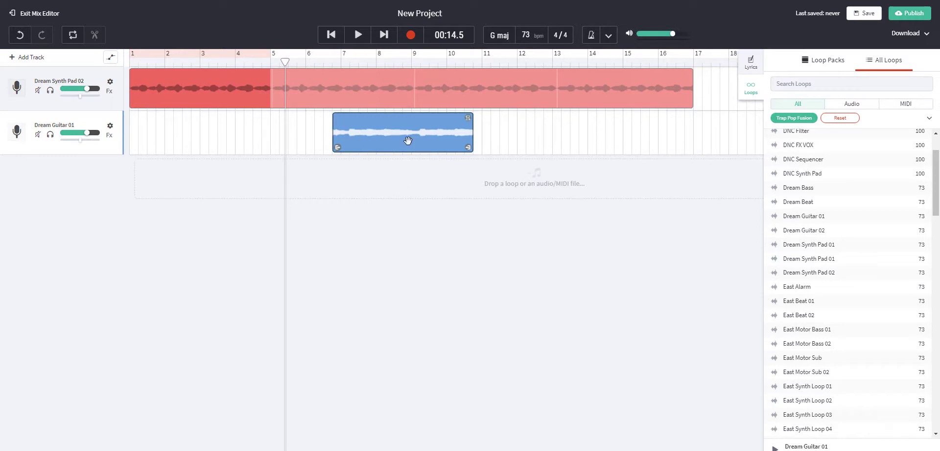
{"action": "left_click_drag", "start_coordinate": [411, 133], "coordinate": [208, 133]}
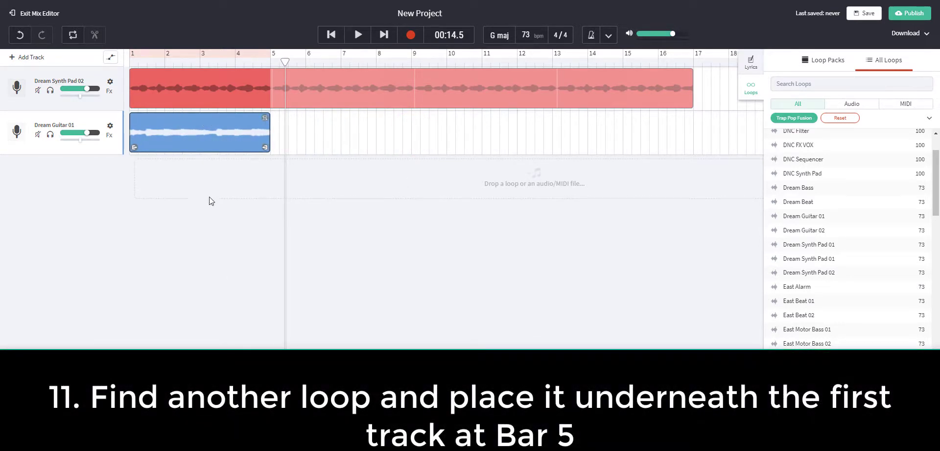
{"action": "left_click_drag", "start_coordinate": [171, 130], "coordinate": [309, 131]}
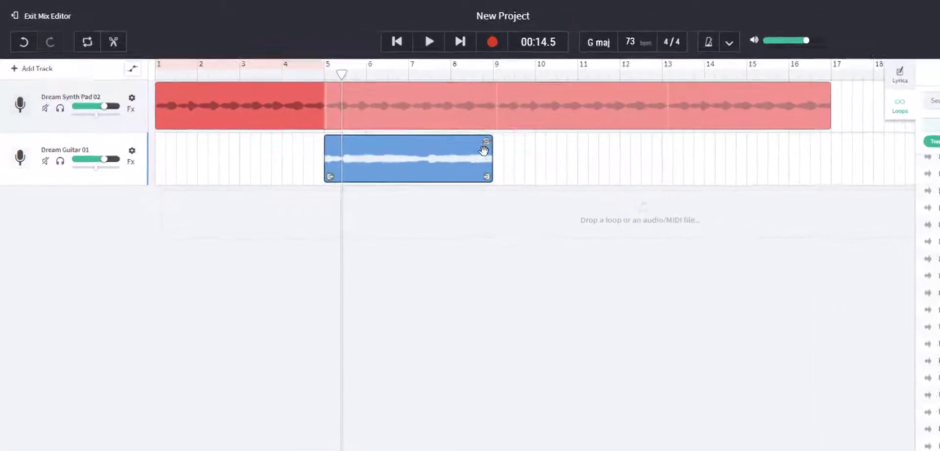
{"action": "left_click_drag", "start_coordinate": [487, 140], "coordinate": [841, 144]}
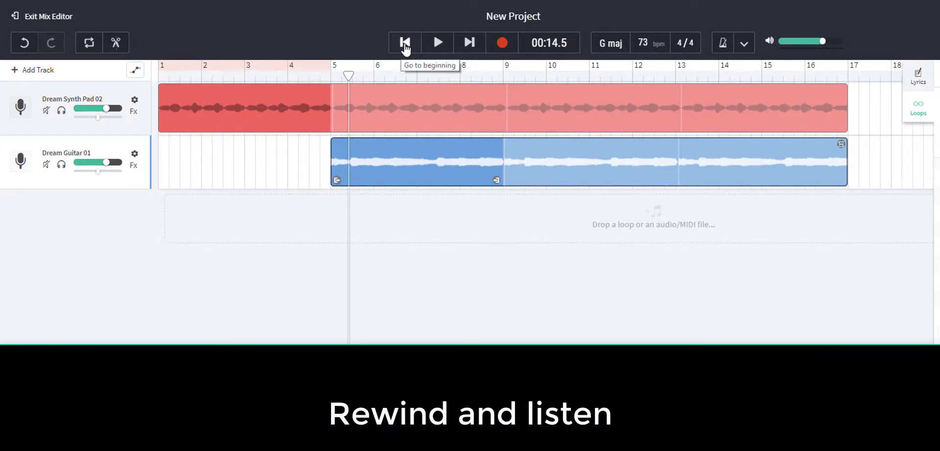
- Rewind to the beginning and listen to both tracks together past the start of bar 9
{"action": "left_click", "coordinate": [404, 44]}
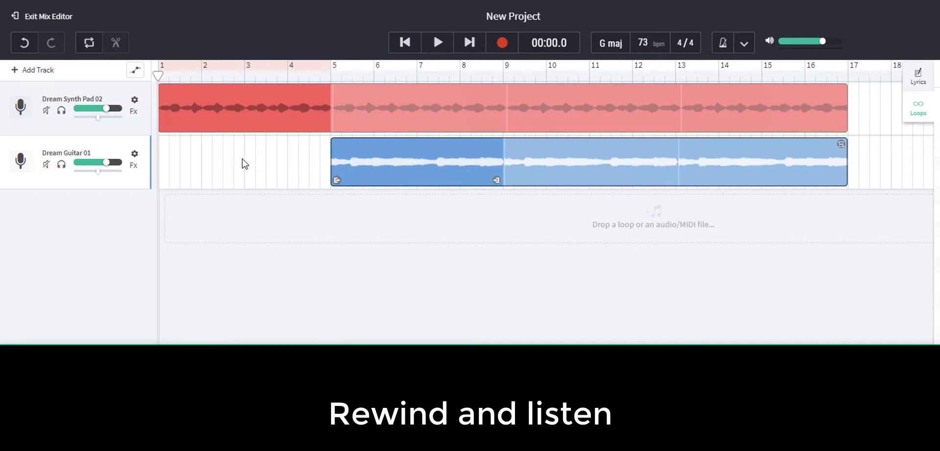
{"action": "left_click", "coordinate": [438, 44]}
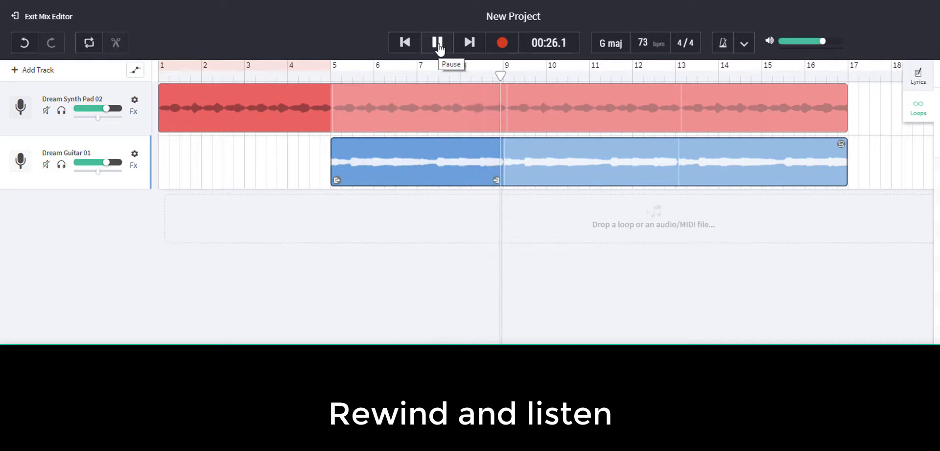
{"action": "left_click", "coordinate": [439, 43]}
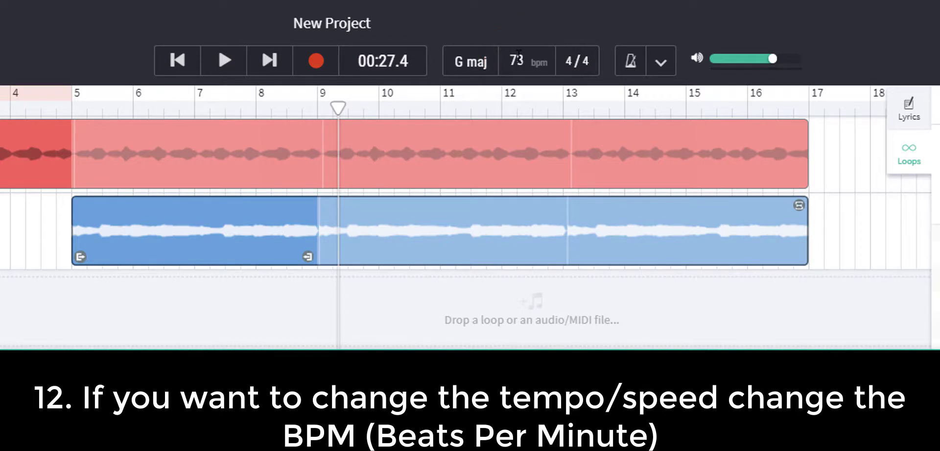
- Set the project tempo to 80 bpm and adjust the existing audio regions to it
{"action": "left_click", "coordinate": [518, 59]}
{"action": "key", "text": "Return"}
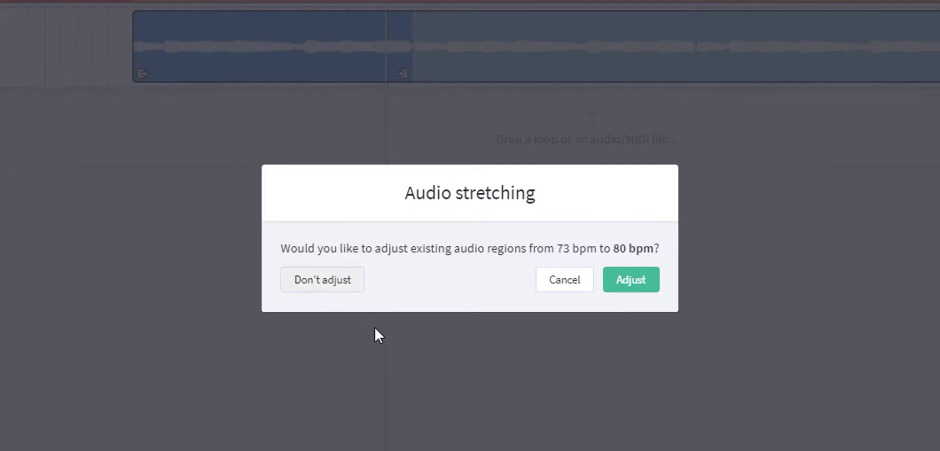
{"action": "left_click", "coordinate": [644, 285]}
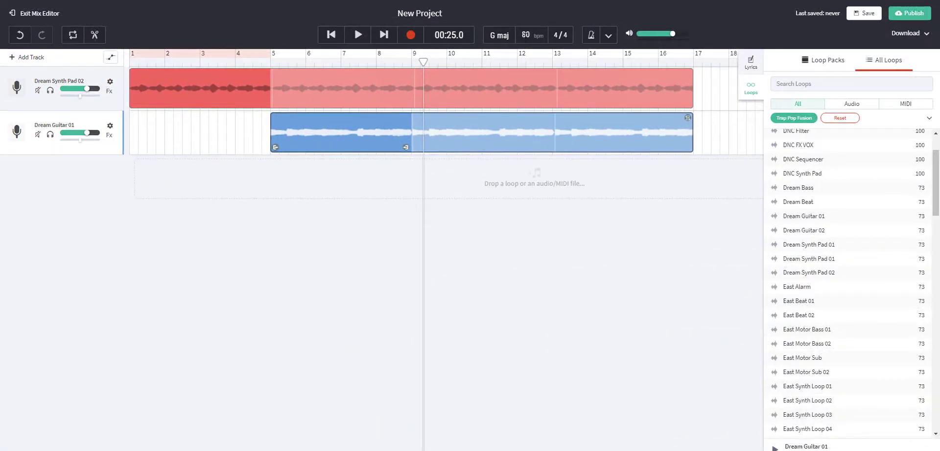
- Listen to both tracks from bar 5 at 80 bpm and pause just before bar 9
{"action": "left_click", "coordinate": [271, 63]}
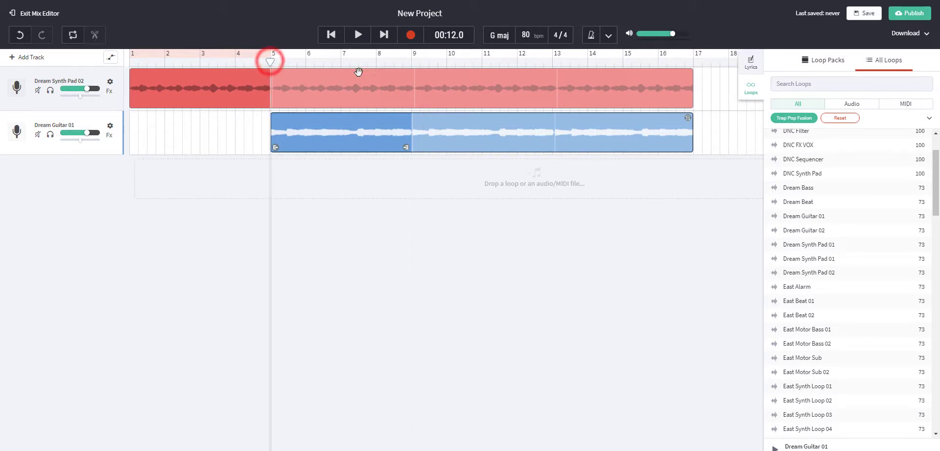
{"action": "left_click", "coordinate": [359, 35]}
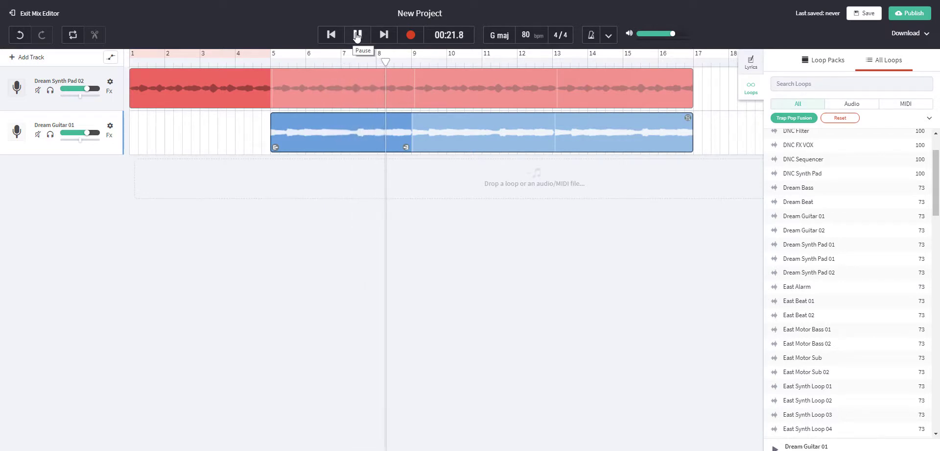
{"action": "left_click", "coordinate": [358, 35]}
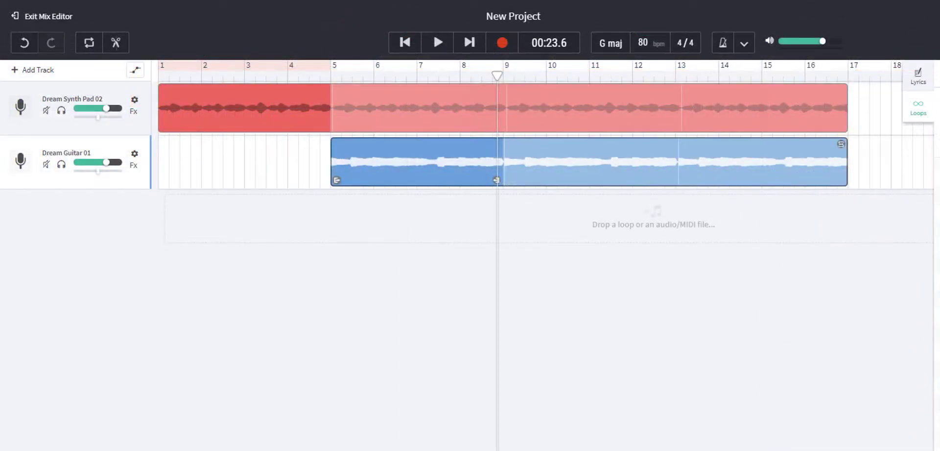
- Set the project tempo to 85 bpm and stretch the existing audio regions to match
{"action": "left_click", "coordinate": [643, 43]}
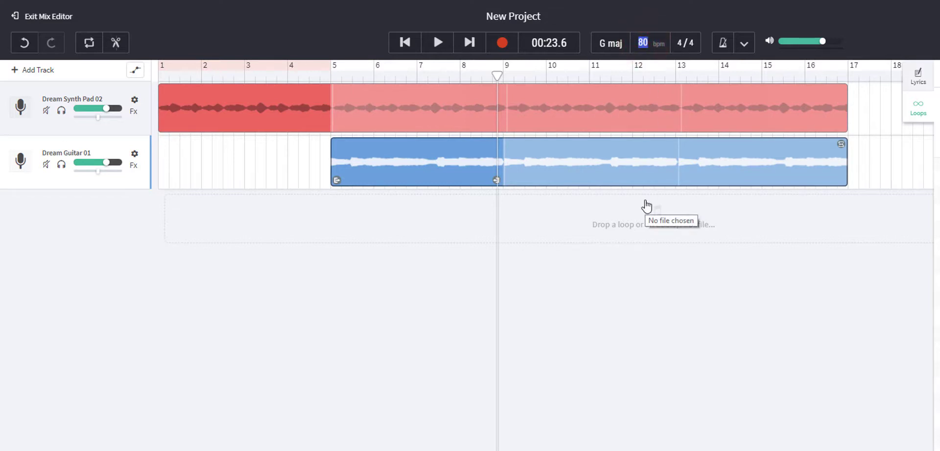
{"action": "type", "text": "85"}
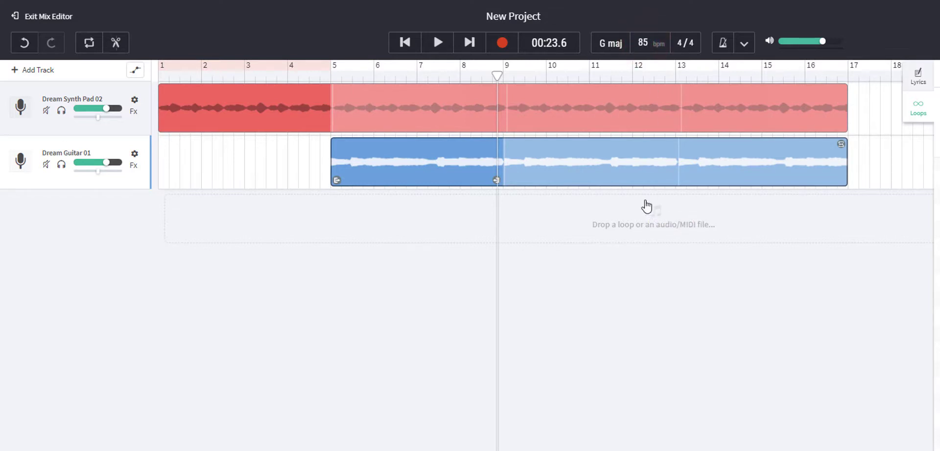
{"action": "key", "text": "Return"}
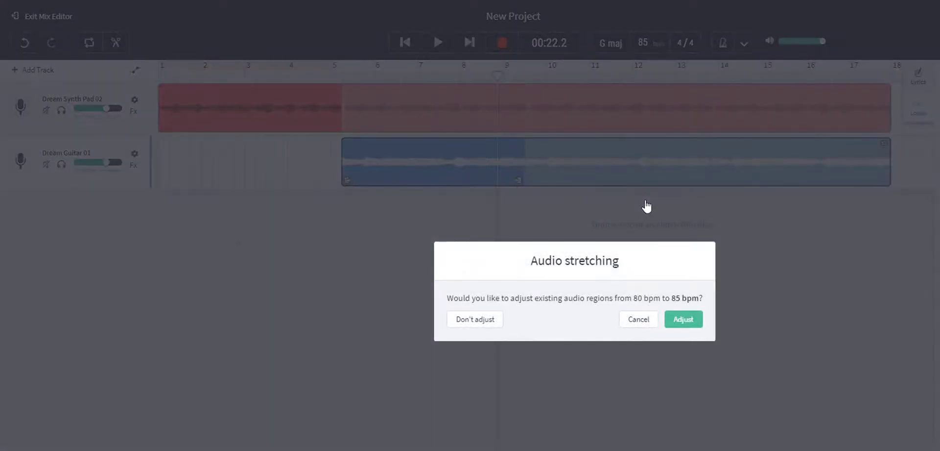
{"action": "left_click", "coordinate": [687, 319]}
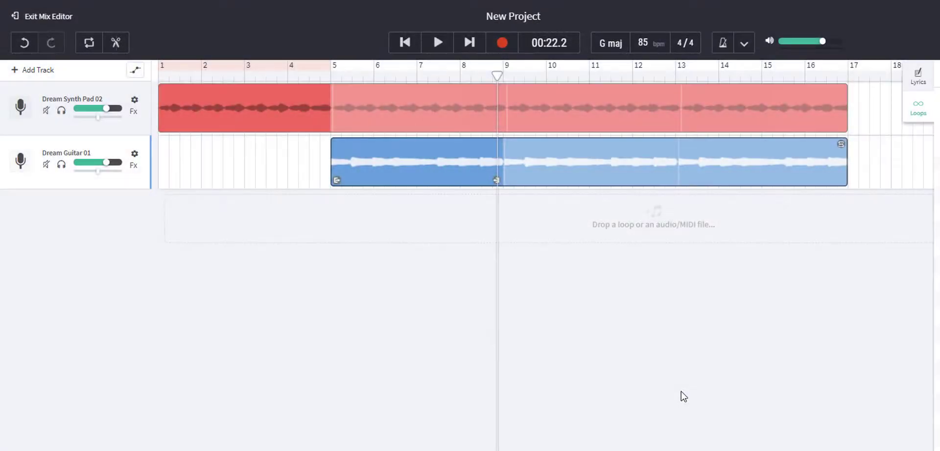
- Play the mix from bar 5 at 85 bpm to check the faster tempo, pausing just before bar 9
{"action": "left_click", "coordinate": [332, 78]}
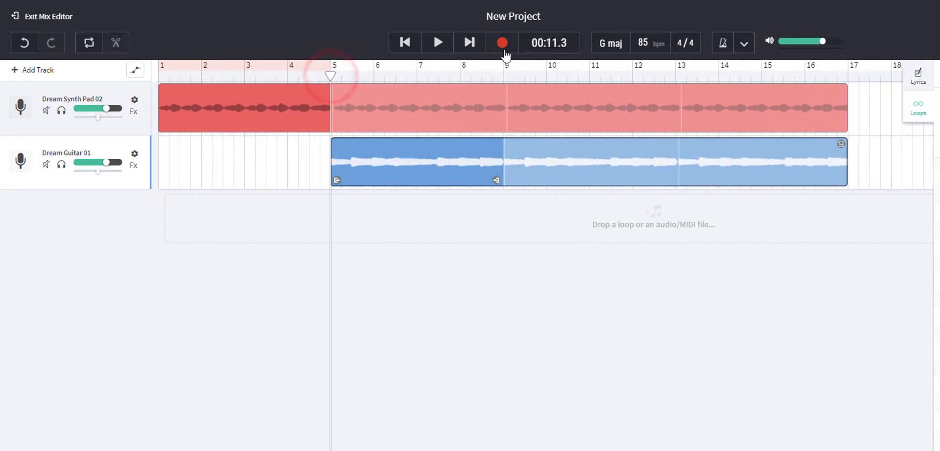
{"action": "left_click", "coordinate": [439, 47]}
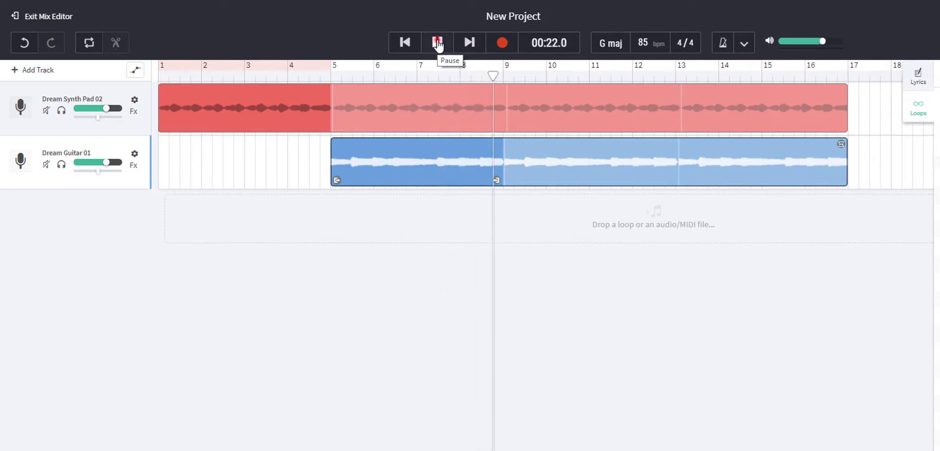
{"action": "left_click", "coordinate": [438, 43]}
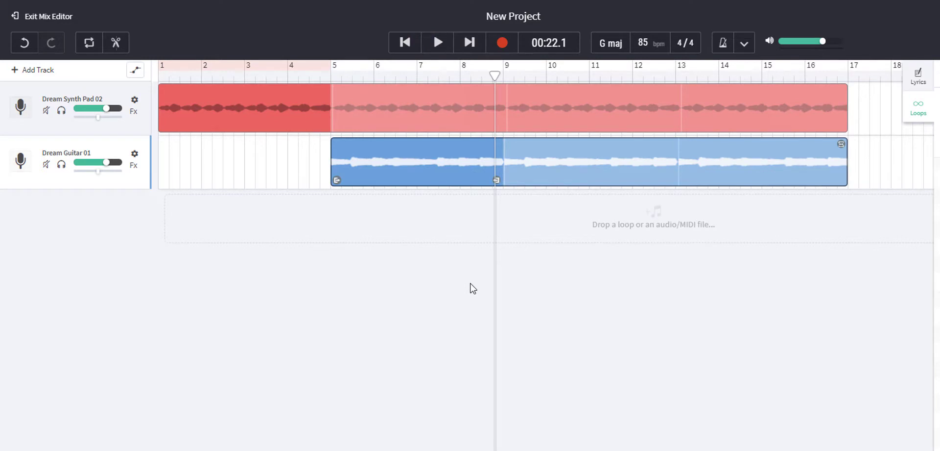